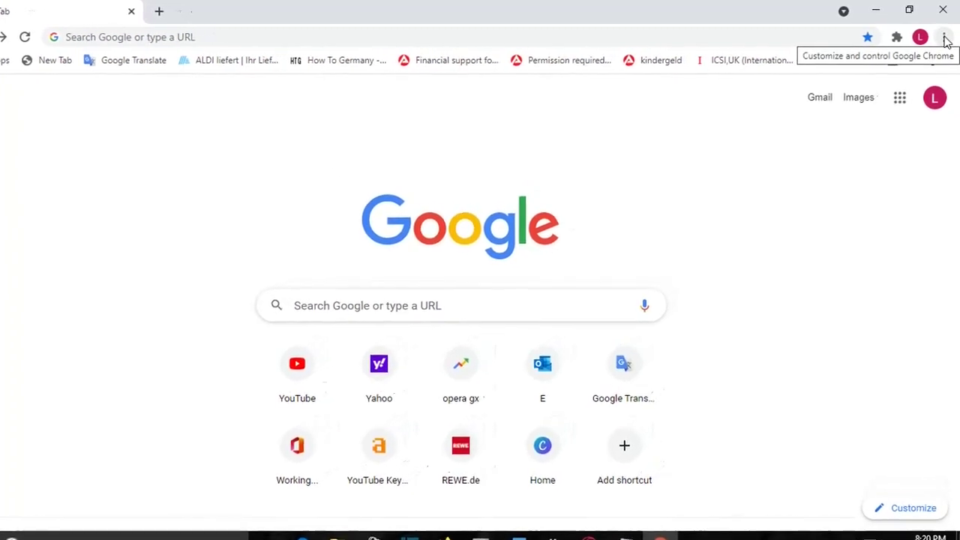
Open Chrome's Settings page from the top-right three-dot menu.
{"action": "left_click", "coordinate": [943, 39]}
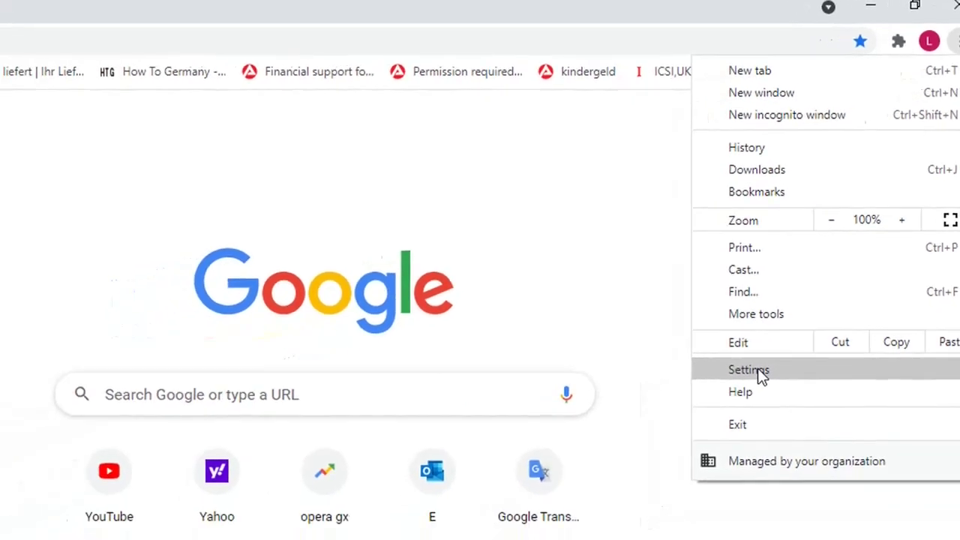
{"action": "left_click", "coordinate": [735, 390]}
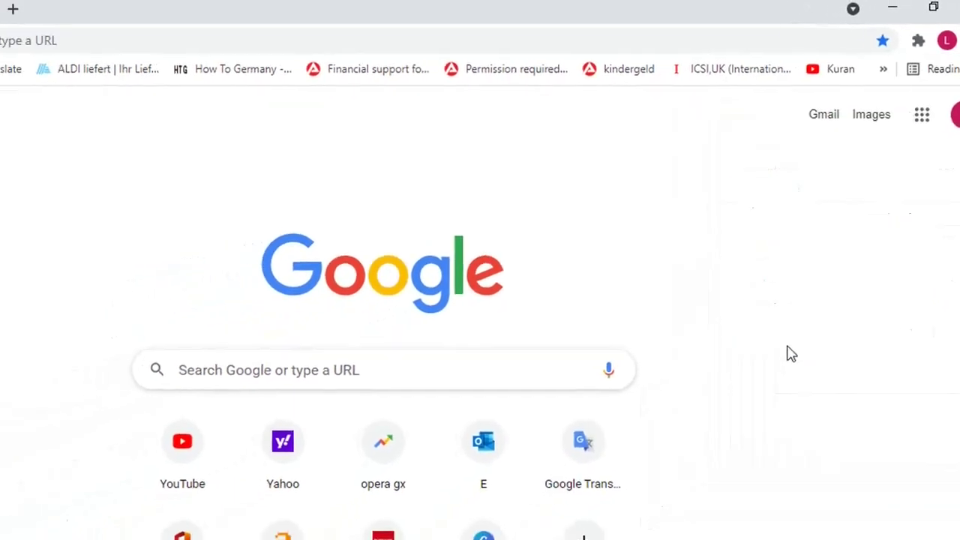
Expand Advanced settings to show the Languages section with English and English (United States).
{"action": "scroll", "coordinate": [607, 193], "scroll_direction": "down", "scroll_amount": 1}
{"action": "scroll", "coordinate": [607, 193], "scroll_direction": "down", "scroll_amount": 5}
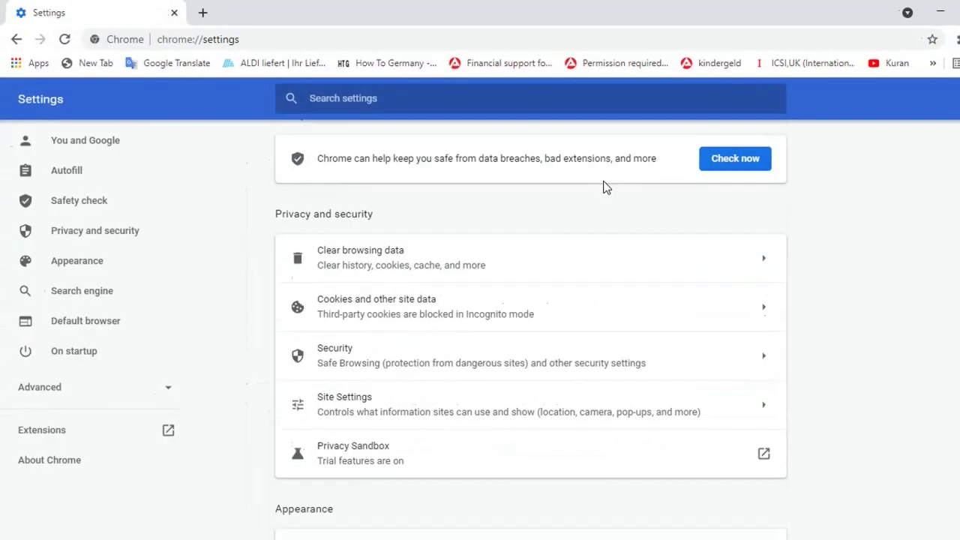
{"action": "scroll", "coordinate": [607, 193], "scroll_direction": "down", "scroll_amount": 4}
{"action": "scroll", "coordinate": [606, 188], "scroll_direction": "down", "scroll_amount": 4}
{"action": "scroll", "coordinate": [606, 188], "scroll_direction": "down", "scroll_amount": 1}
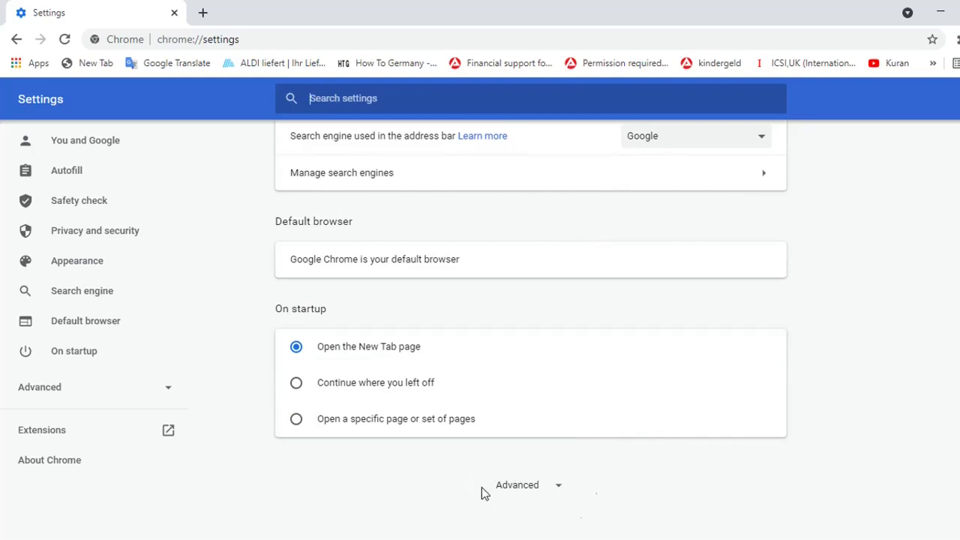
{"action": "left_click", "coordinate": [558, 492]}
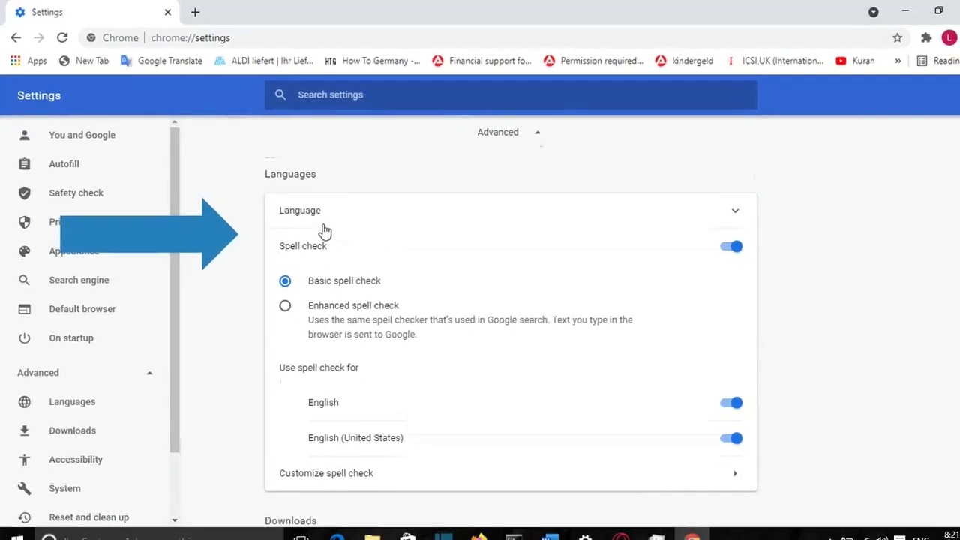
{"action": "scroll", "coordinate": [325, 230], "scroll_direction": "down", "scroll_amount": 3}
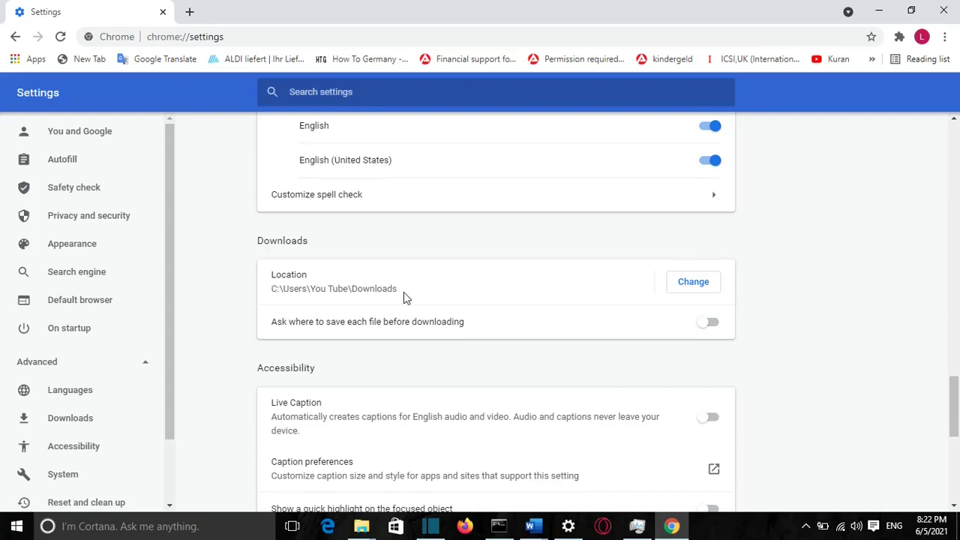
{"action": "scroll", "coordinate": [403, 291], "scroll_direction": "up", "scroll_amount": 3}
{"action": "scroll", "coordinate": [403, 292], "scroll_direction": "up", "scroll_amount": 1}
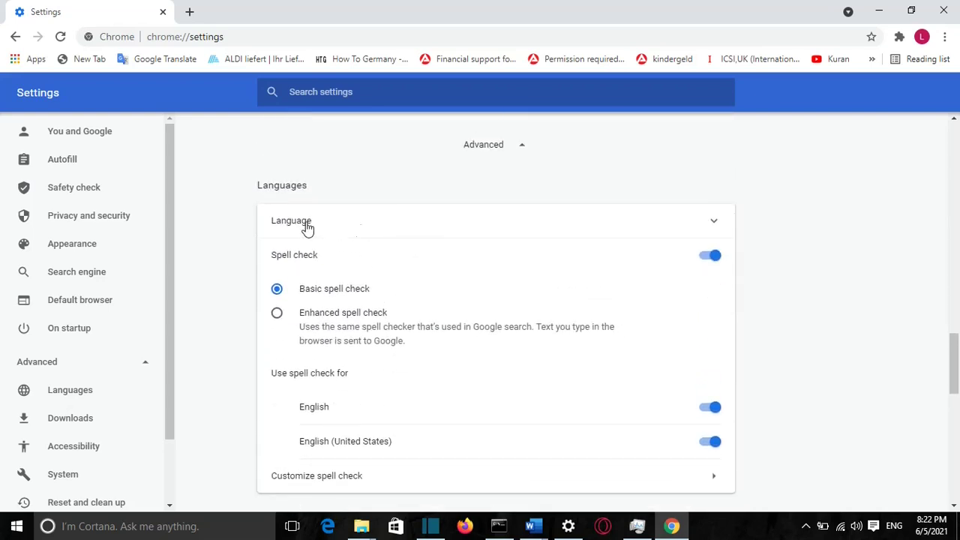
{"action": "left_click", "coordinate": [715, 225]}
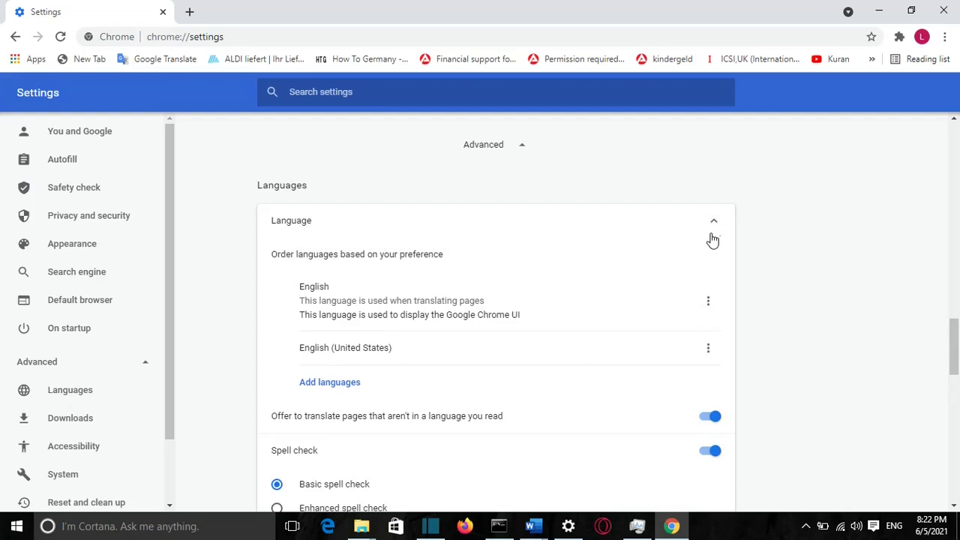
{"action": "scroll", "coordinate": [711, 240], "scroll_direction": "down", "scroll_amount": 1}
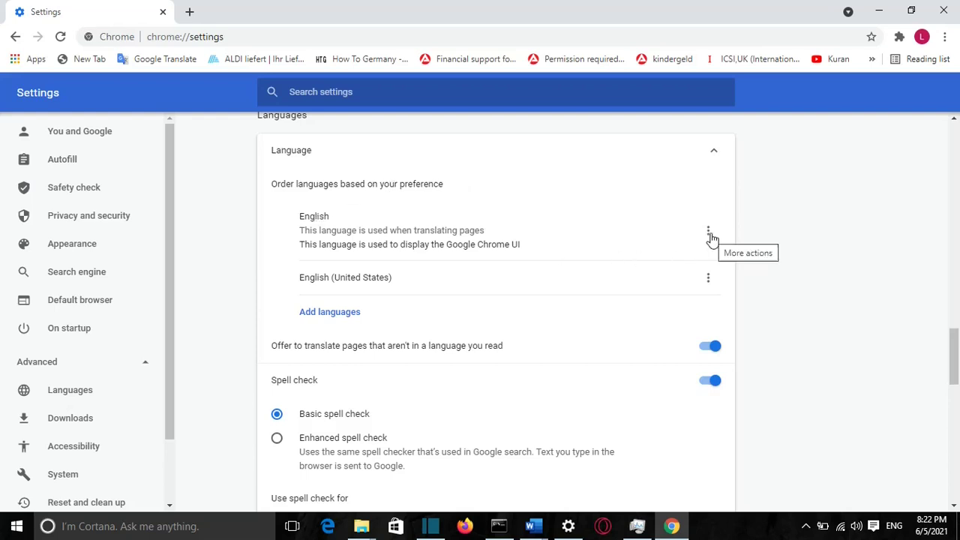
{"action": "left_click", "coordinate": [708, 233]}
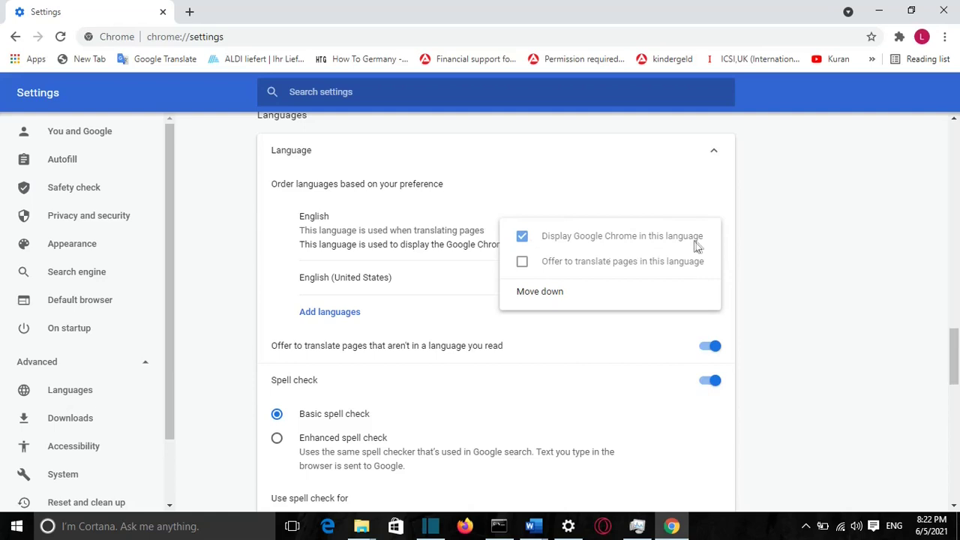
{"action": "key", "text": "Escape"}
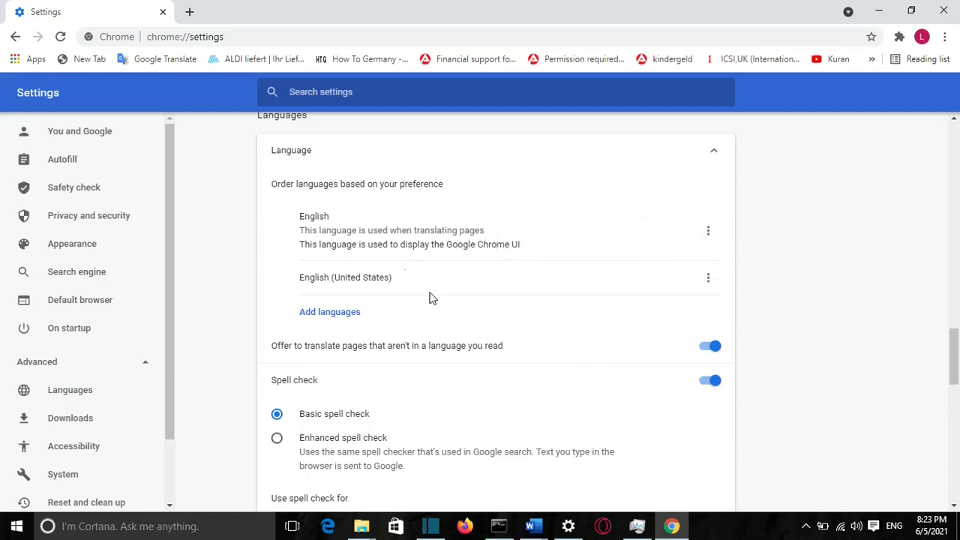
{"action": "scroll", "coordinate": [381, 291], "scroll_direction": "down", "scroll_amount": 1}
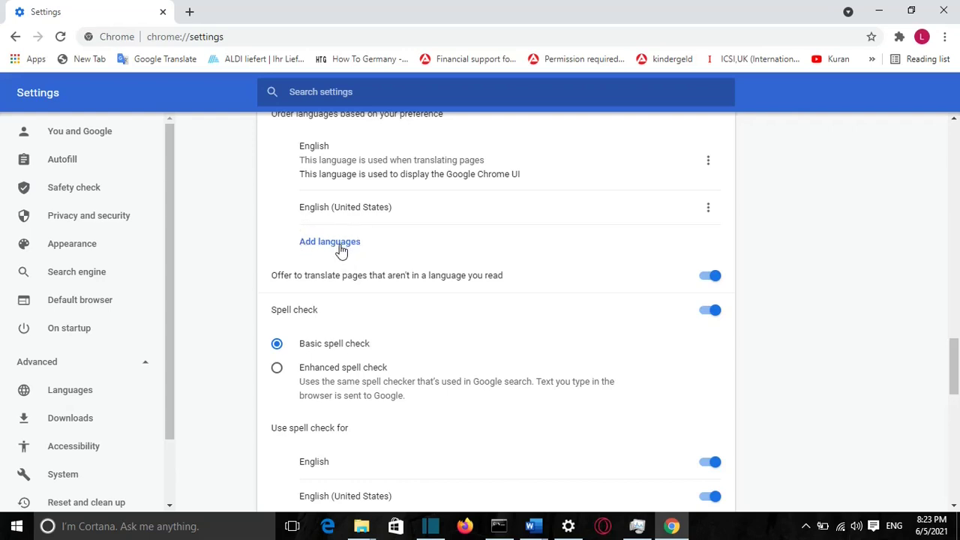
Search 'germa' and add German - Deutsch as a third preferred language.
{"action": "left_click", "coordinate": [338, 248]}
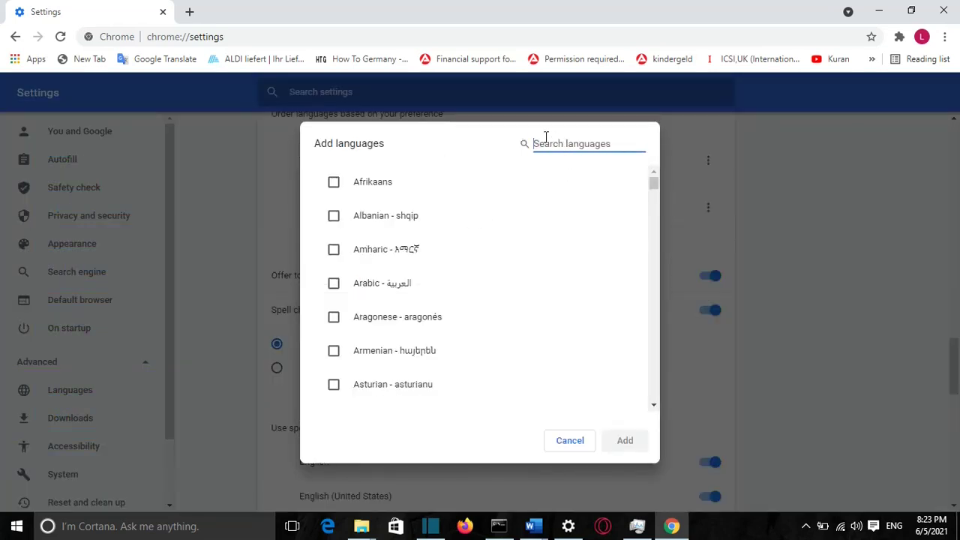
{"action": "type", "text": "germa"}
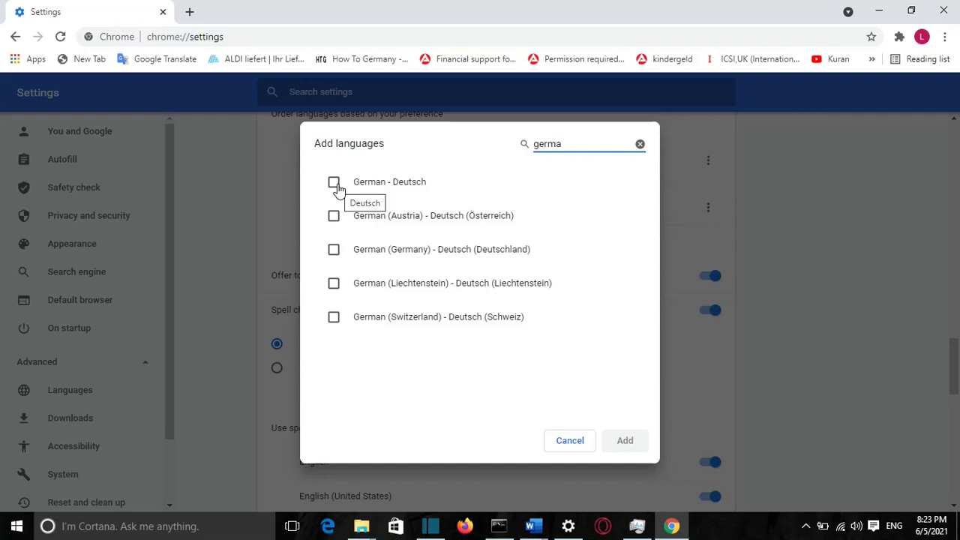
{"action": "left_click", "coordinate": [336, 185]}
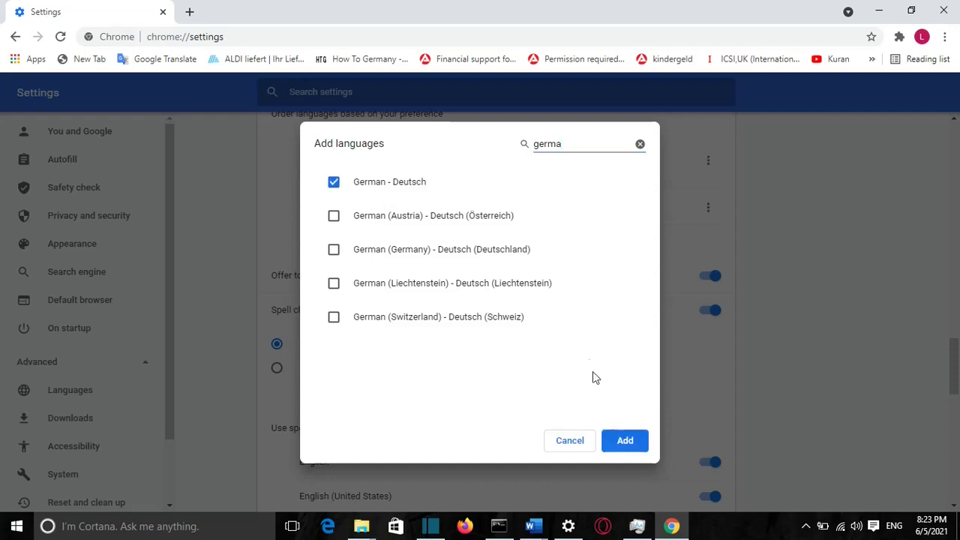
{"action": "left_click", "coordinate": [623, 442]}
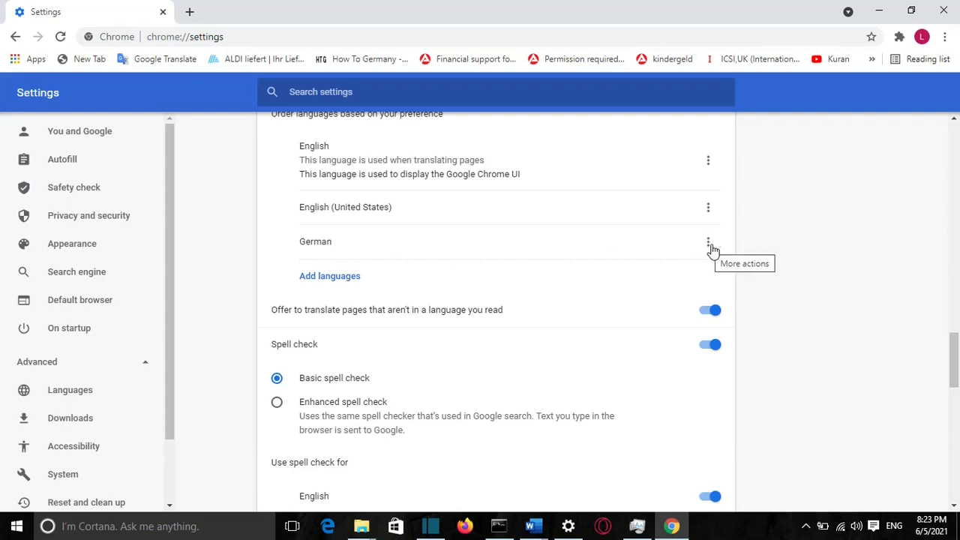
Make German Chrome's display language and relaunch the browser to apply it.
{"action": "left_click", "coordinate": [709, 243]}
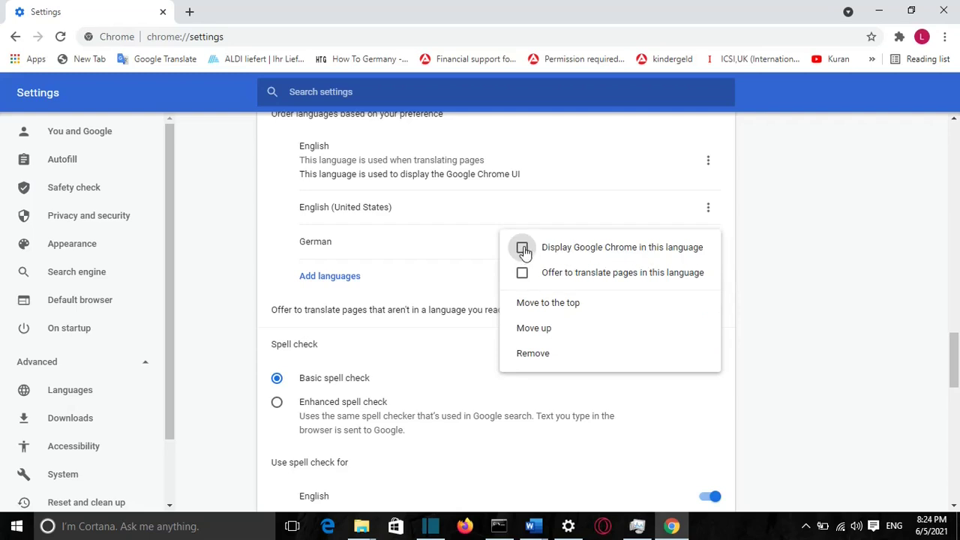
{"action": "left_click", "coordinate": [523, 248]}
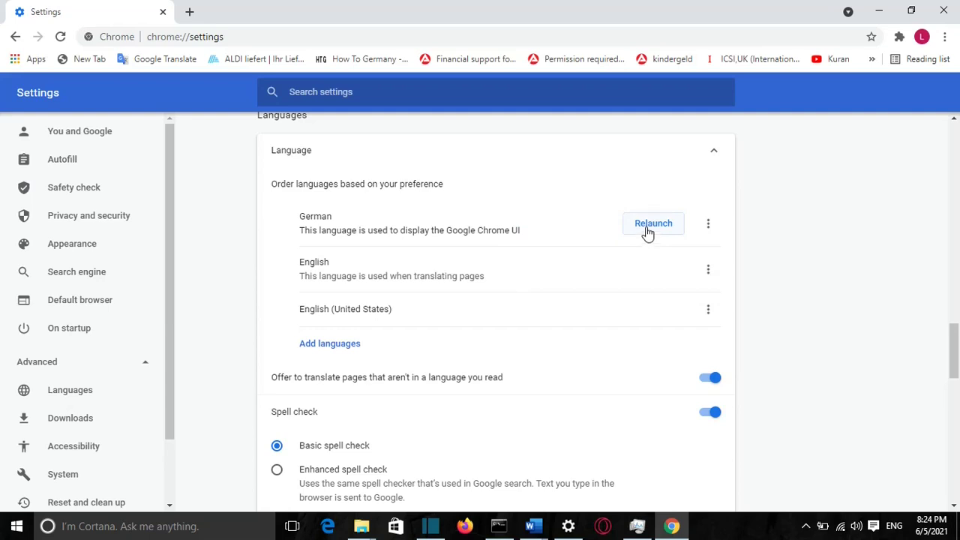
{"action": "left_click", "coordinate": [647, 231]}
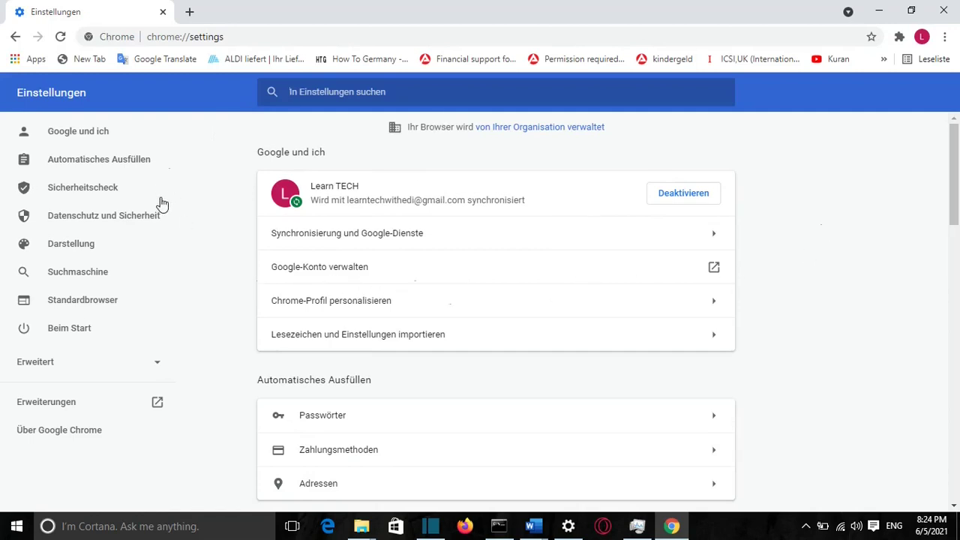
{"action": "scroll", "coordinate": [131, 302], "scroll_direction": "down", "scroll_amount": 3}
{"action": "scroll", "coordinate": [131, 303], "scroll_direction": "up", "scroll_amount": 3}
{"action": "scroll", "coordinate": [260, 188], "scroll_direction": "down", "scroll_amount": 2}
{"action": "scroll", "coordinate": [398, 228], "scroll_direction": "down", "scroll_amount": 2}
{"action": "scroll", "coordinate": [504, 256], "scroll_direction": "down", "scroll_amount": 8}
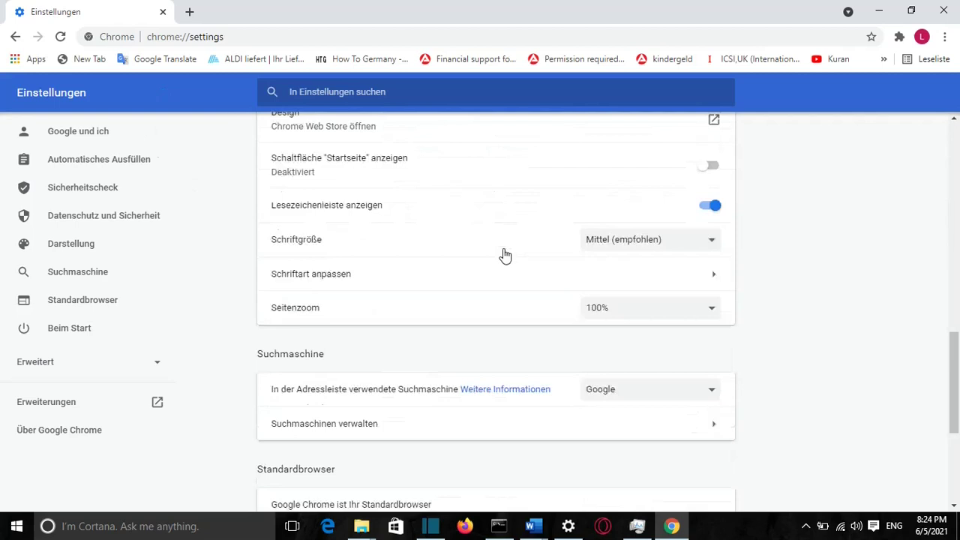
{"action": "scroll", "coordinate": [505, 255], "scroll_direction": "down", "scroll_amount": 4}
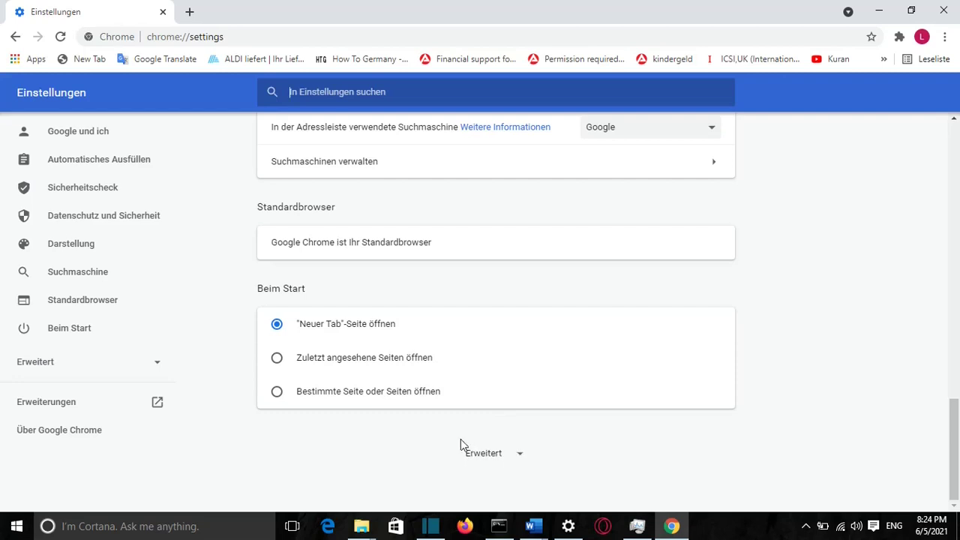
{"action": "scroll", "coordinate": [463, 424], "scroll_direction": "up", "scroll_amount": 10}
{"action": "scroll", "coordinate": [466, 397], "scroll_direction": "up", "scroll_amount": 5}
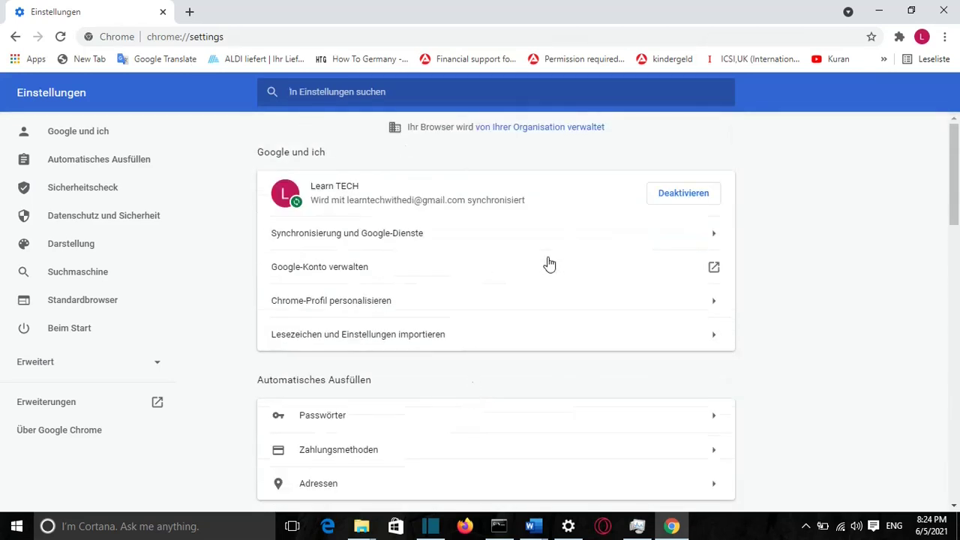